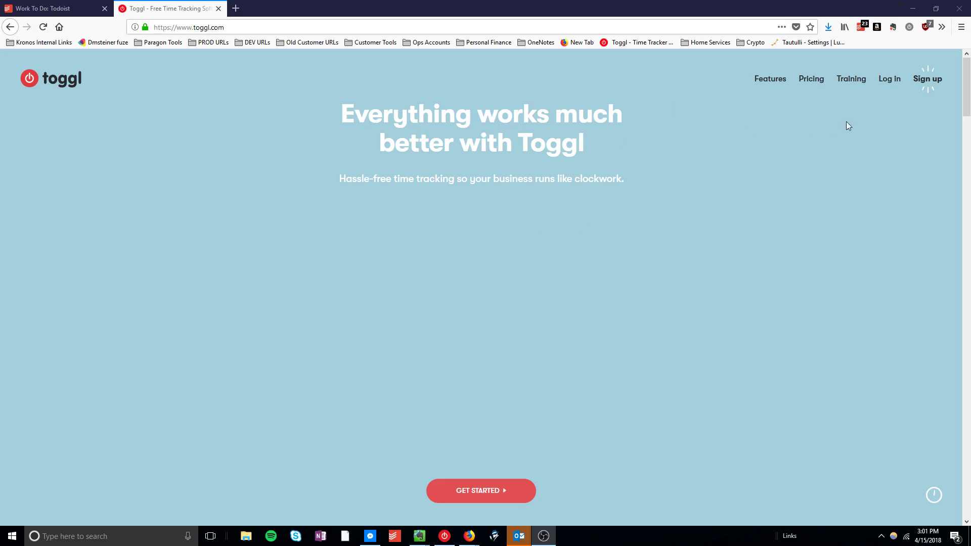
Step: Log in to Toggl with the saved email and password, reaching the Timer page
click(891, 80)
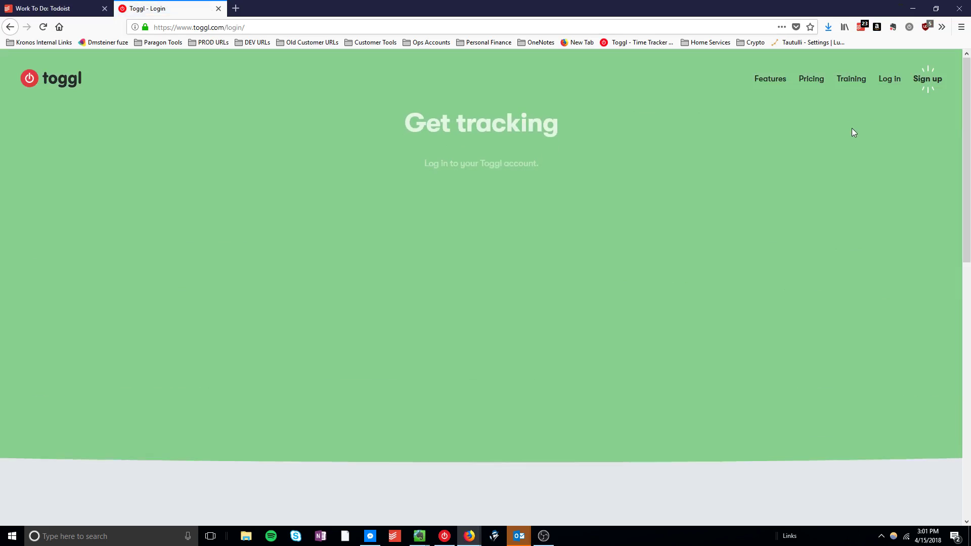
click(486, 256)
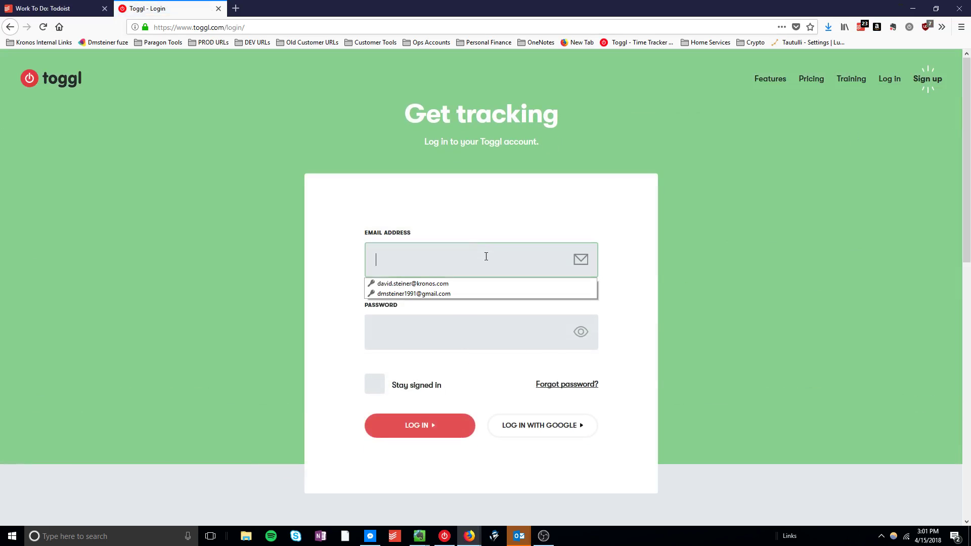
click(479, 293)
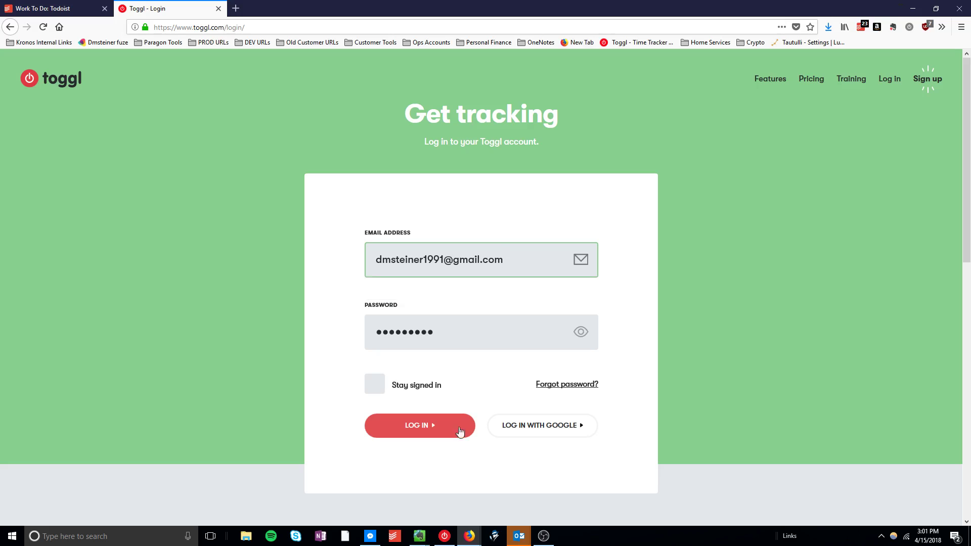
click(436, 431)
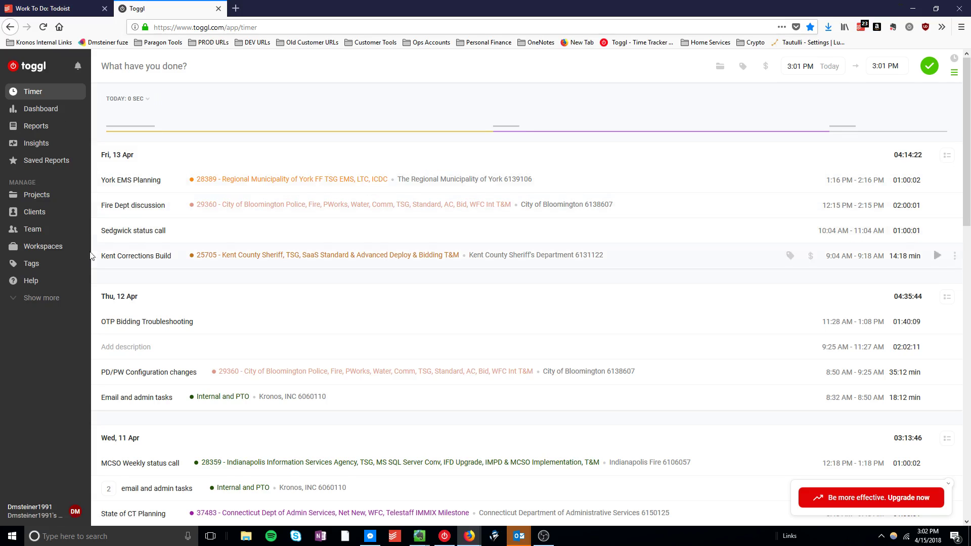
Step: Browse the Workspaces list, then view the Team page with its single admin member
click(57, 250)
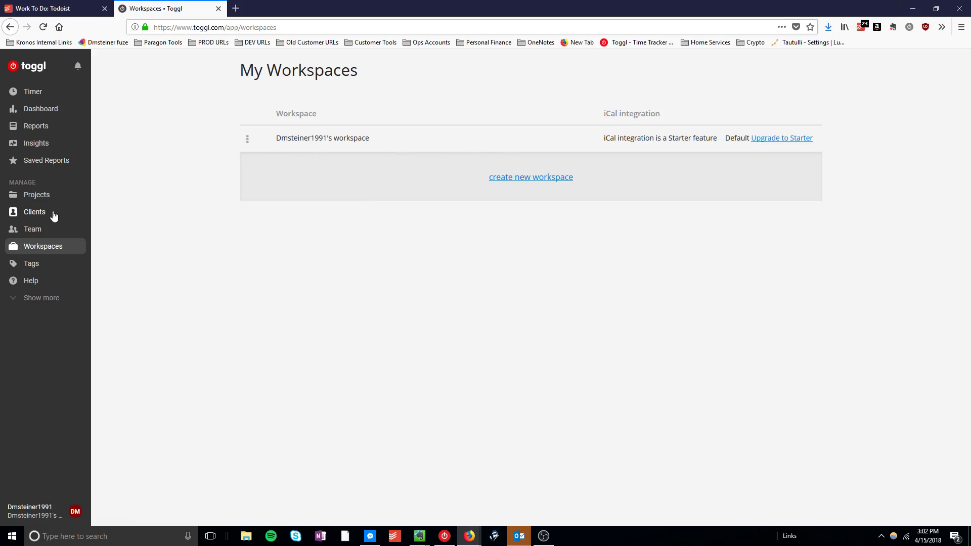
click(39, 234)
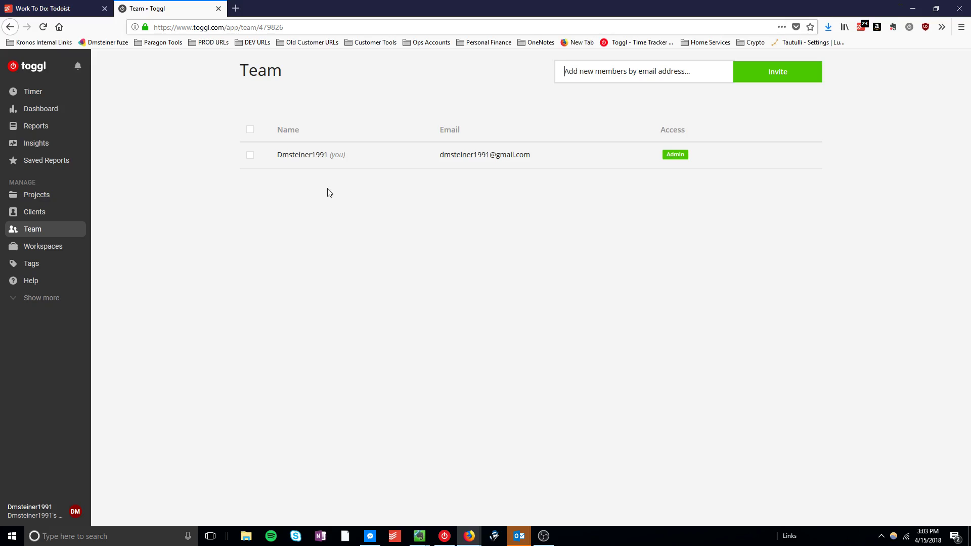
Step: Look over the Clients list and its new-client name field, ending on the Projects list
click(69, 213)
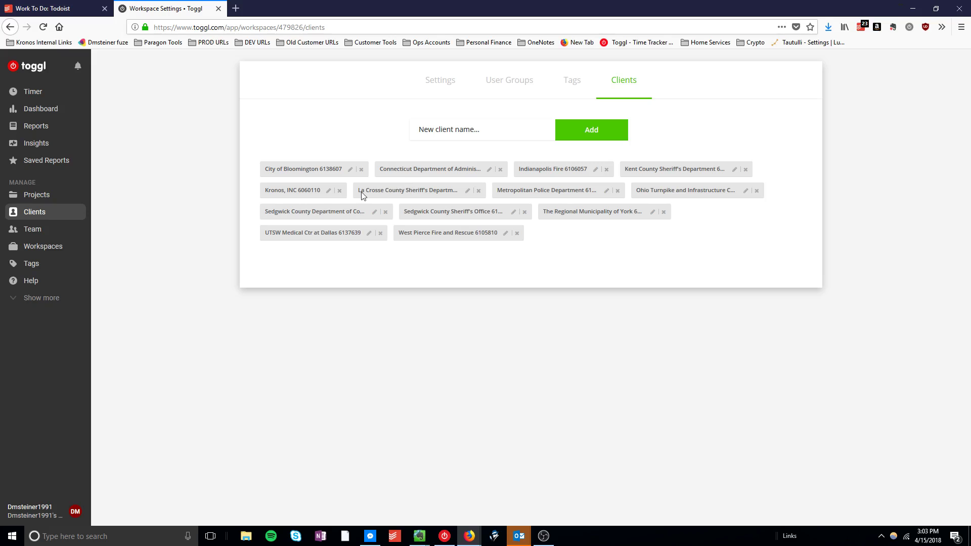
click(51, 196)
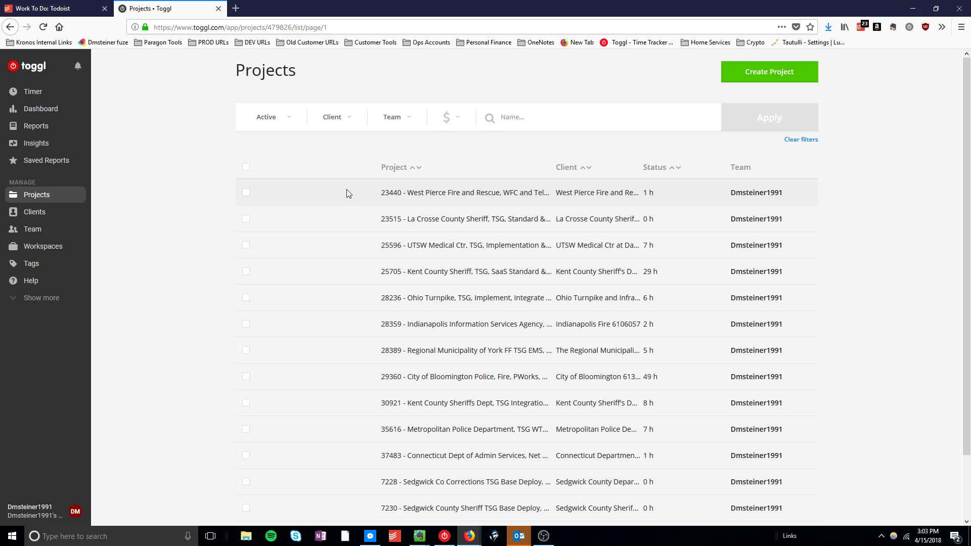
click(56, 212)
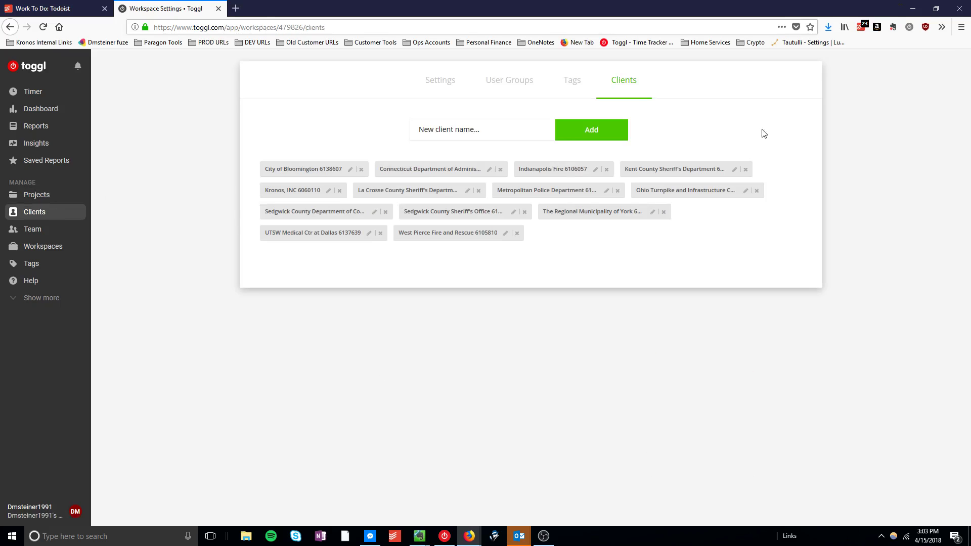
click(529, 132)
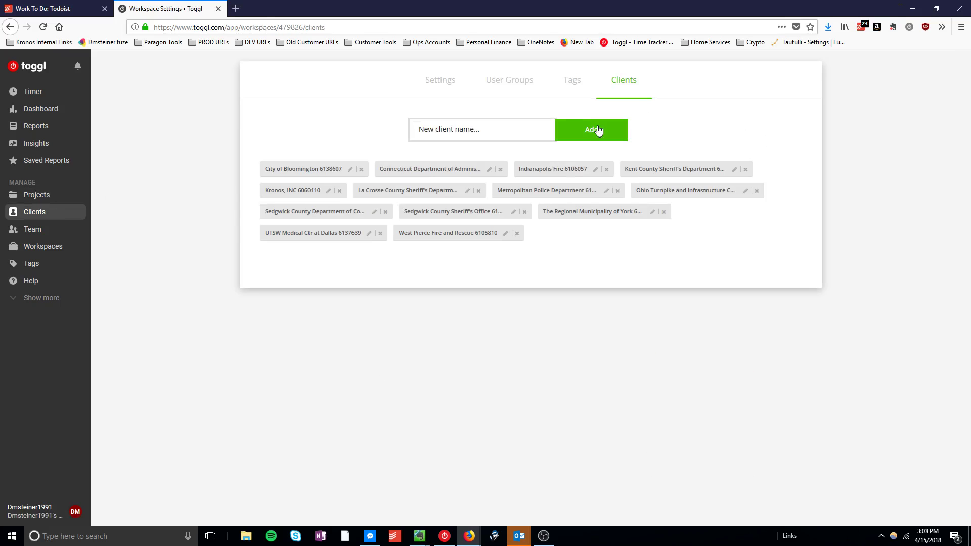
click(56, 198)
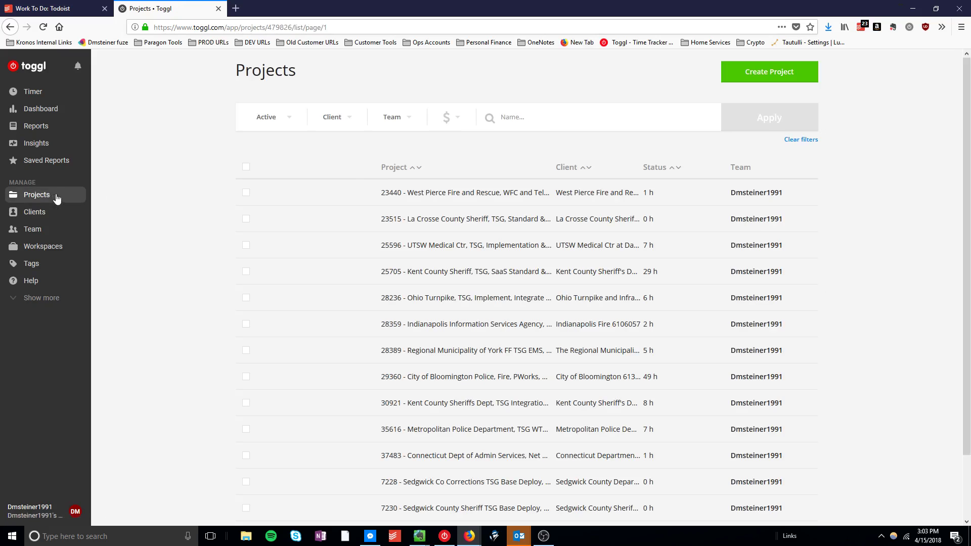
click(766, 72)
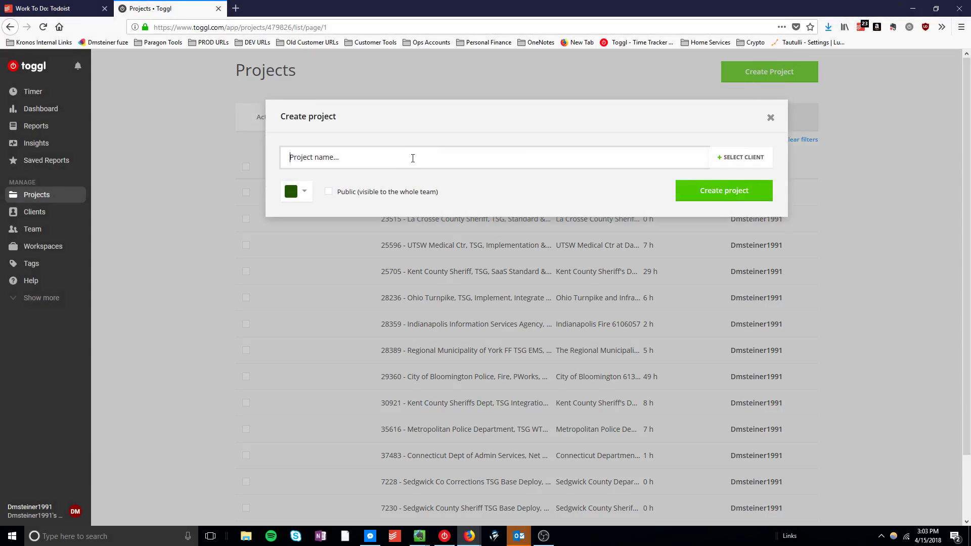
text(test)
click(742, 157)
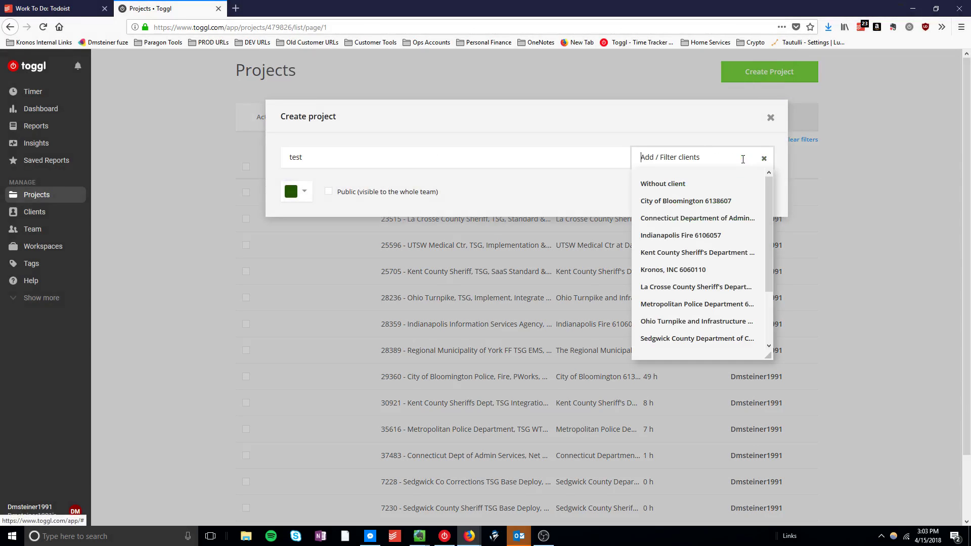
scroll(748, 215, down, 2)
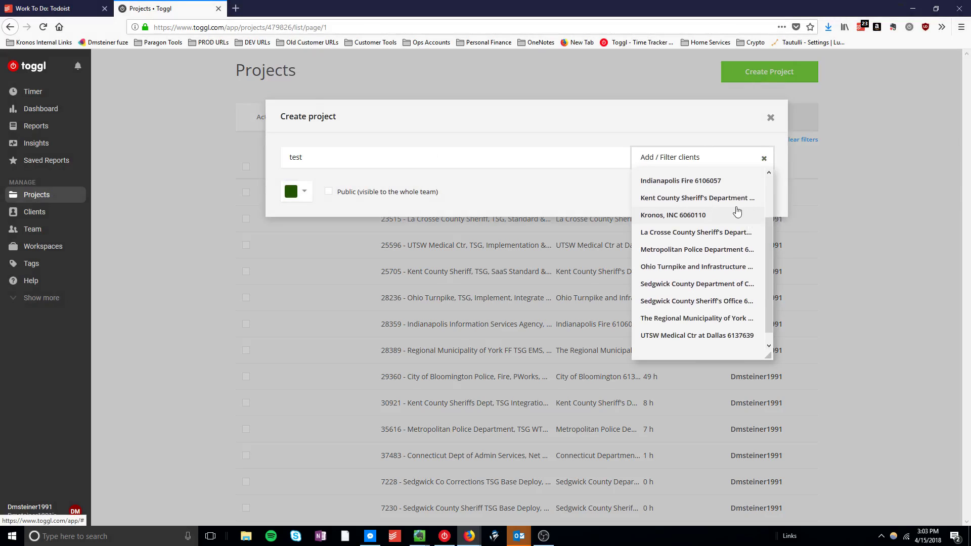
click(558, 186)
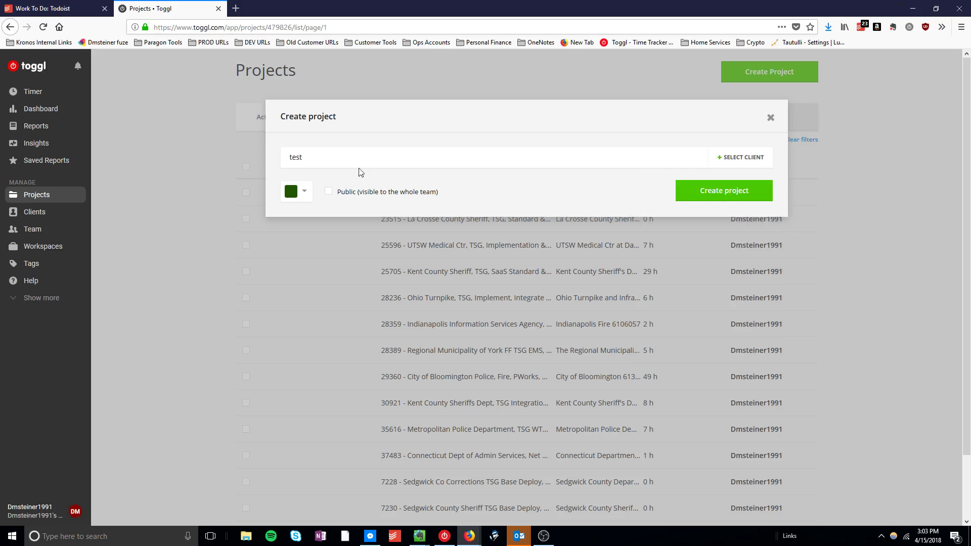
click(771, 117)
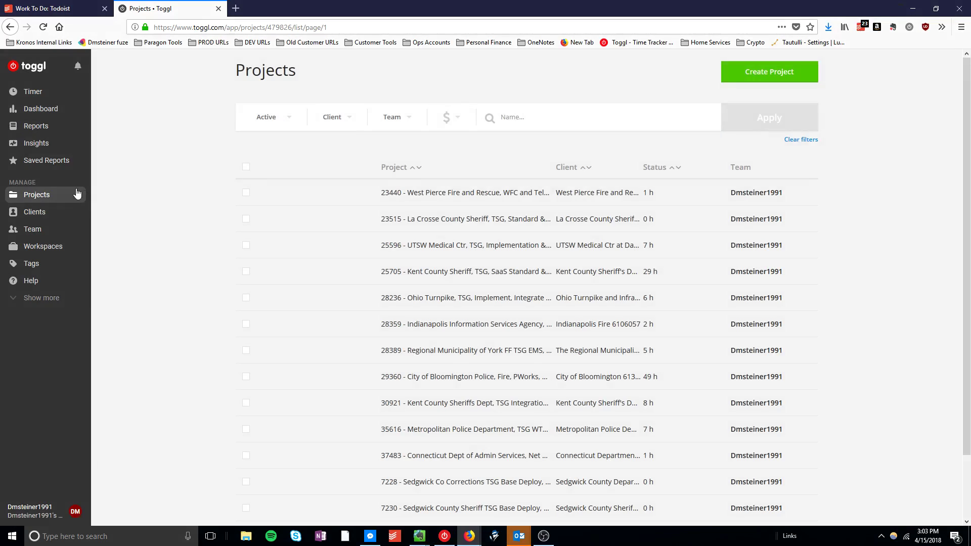
Step: Show the Dashboard with this week's daily hours and the 25h project breakdown
click(68, 111)
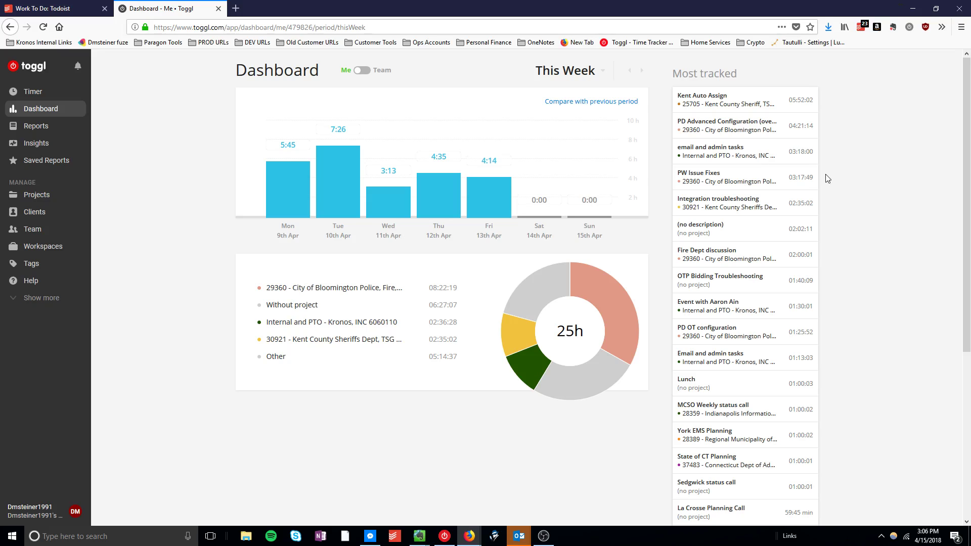
Step: Run a timer for 'email and admin tasks' from Most tracked, then stop it with Ctrl+Shift+Space
click(736, 155)
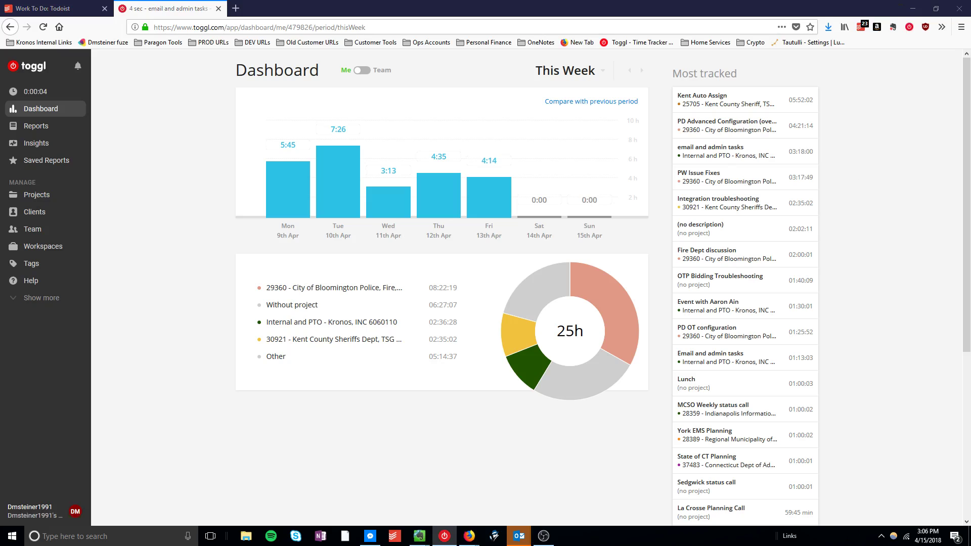
key(ctrl+shift+space)
Step: Narrow the dashboard's date range to Friday 13 April
click(598, 73)
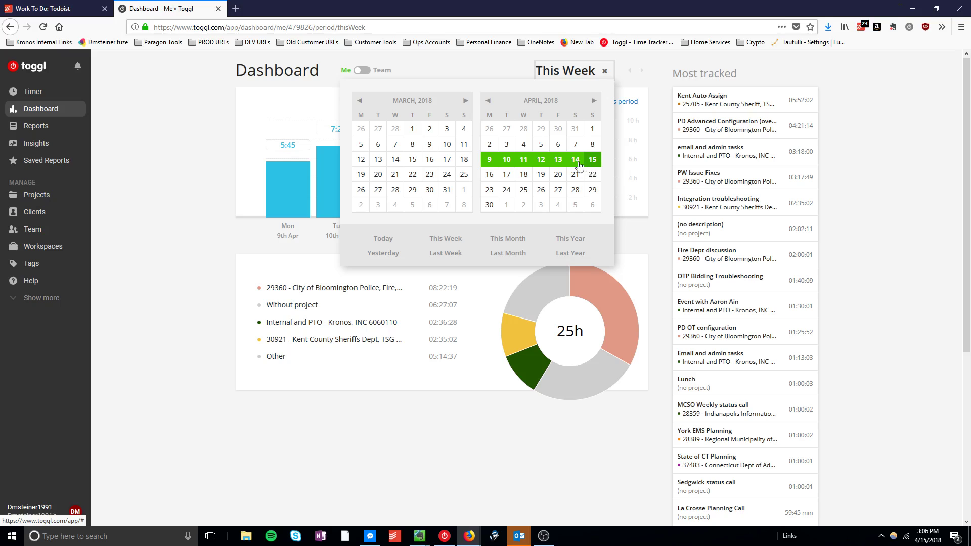
click(577, 163)
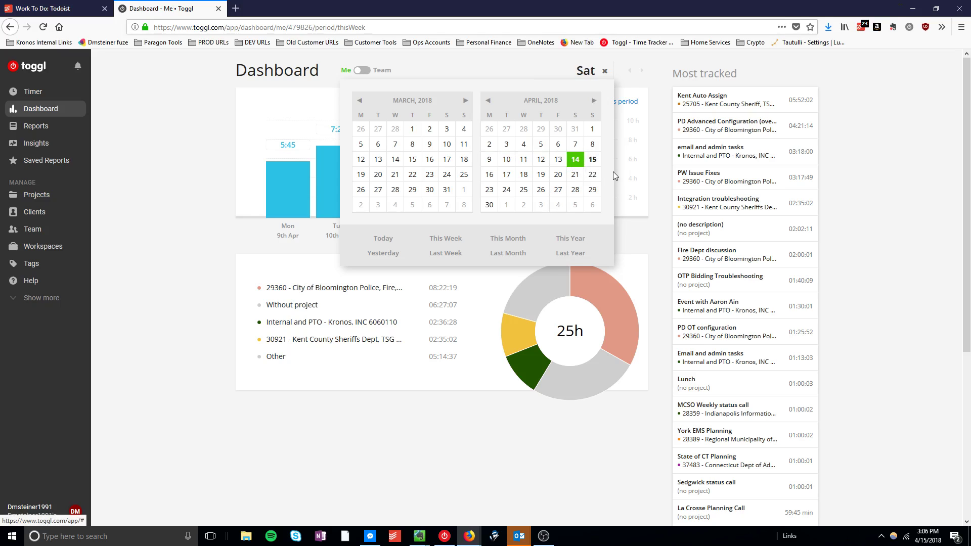
click(558, 161)
click(562, 162)
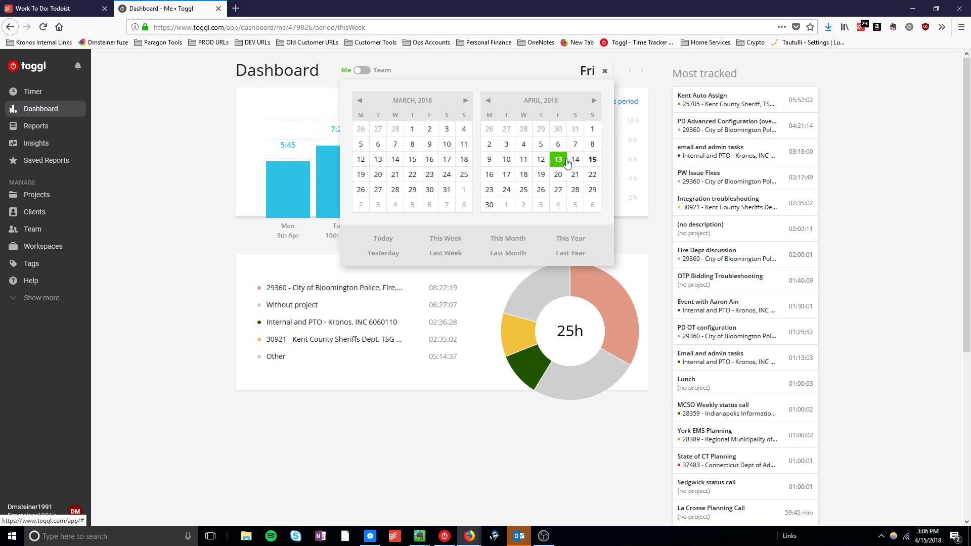
click(187, 237)
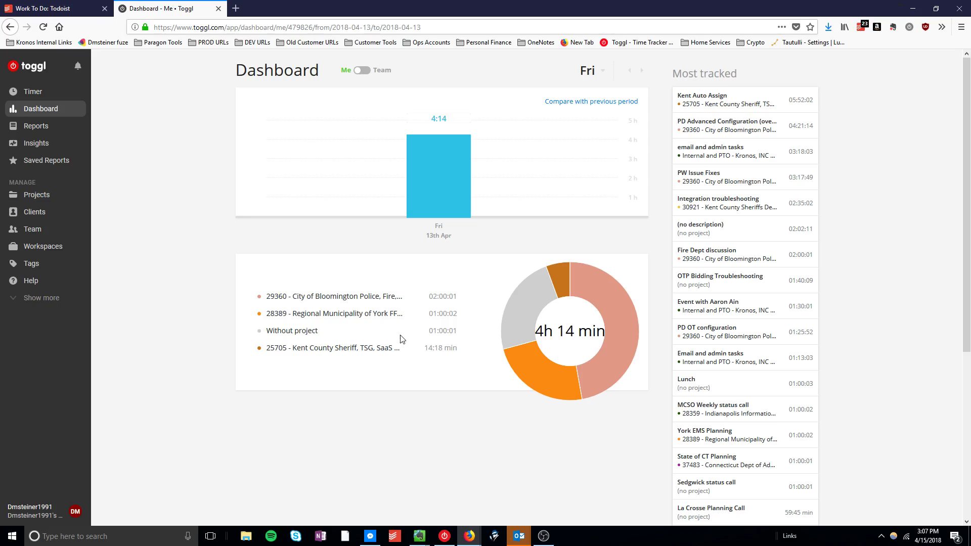
Step: Set the dashboard range to Tuesday 10 through Saturday 14 April
click(597, 74)
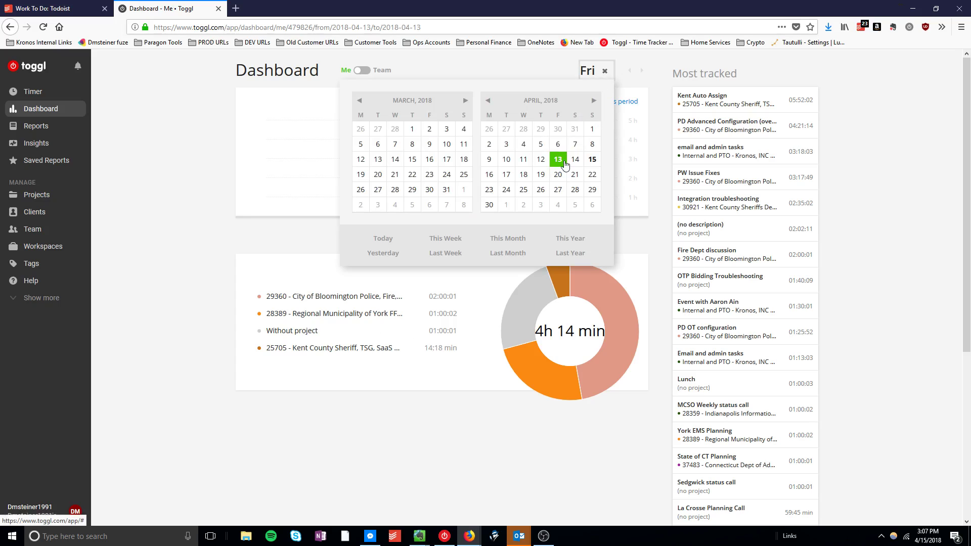
click(506, 161)
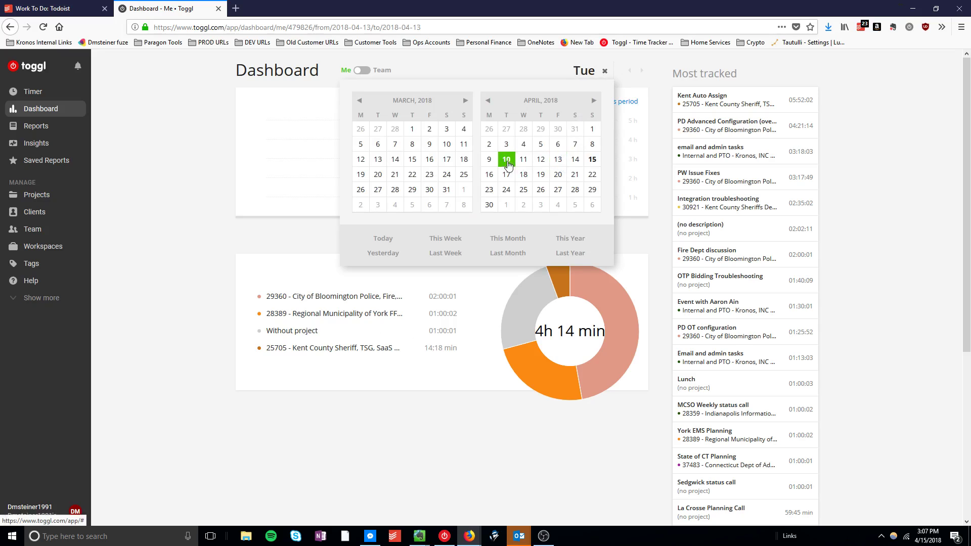
click(574, 161)
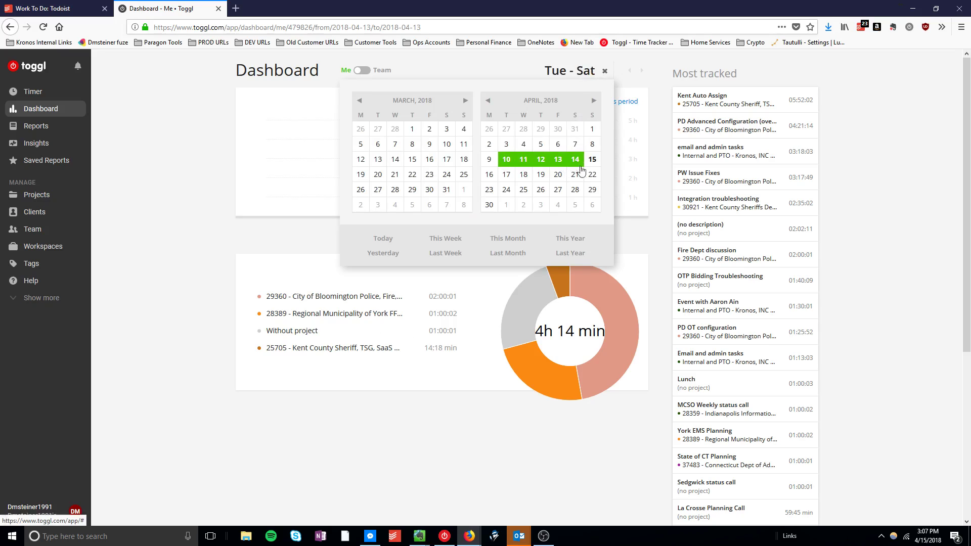
click(215, 236)
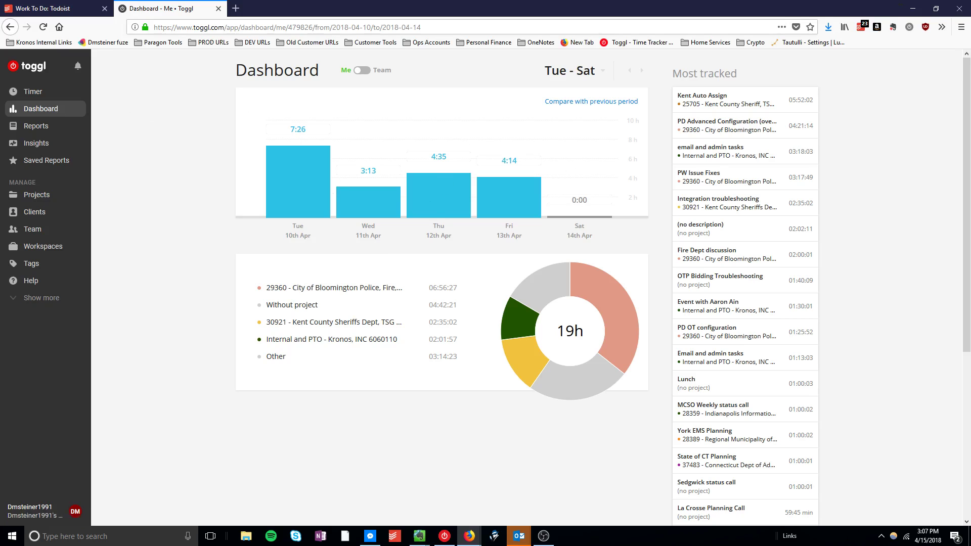
Step: Place Toggl Desktop beside the dashboard and collapse the Today, Friday, Thursday and Wednesday groups
key(ctrl+alt+o)
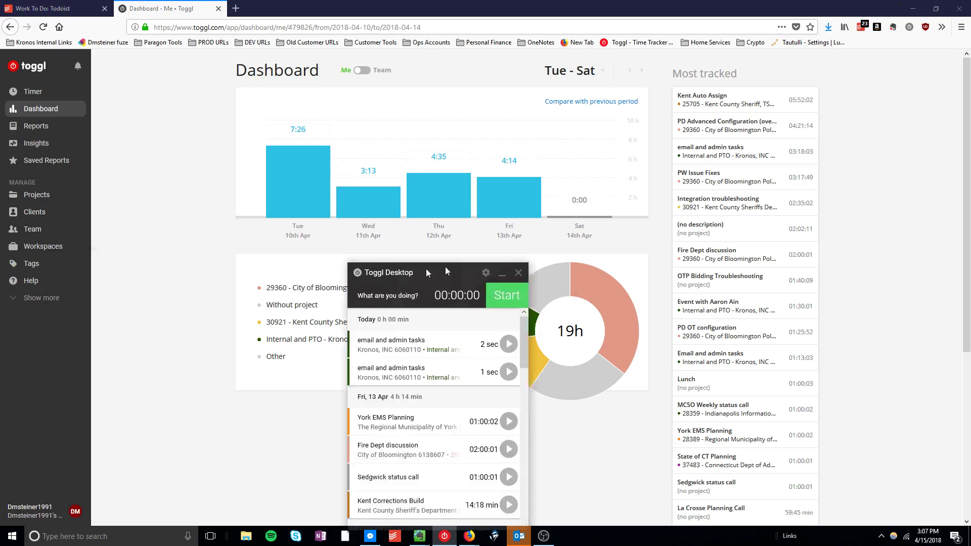
drag(513, 197, 601, 94)
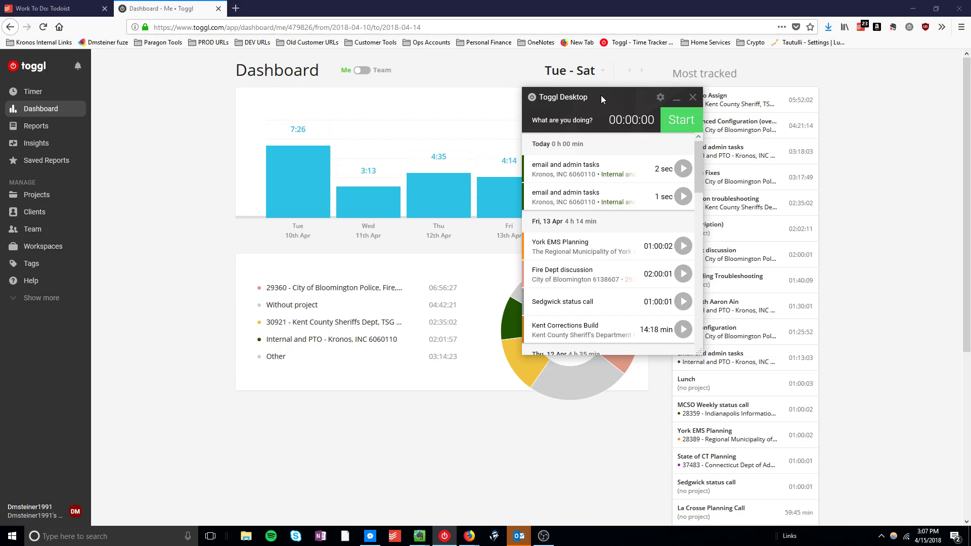
drag(600, 95, 583, 133)
click(575, 175)
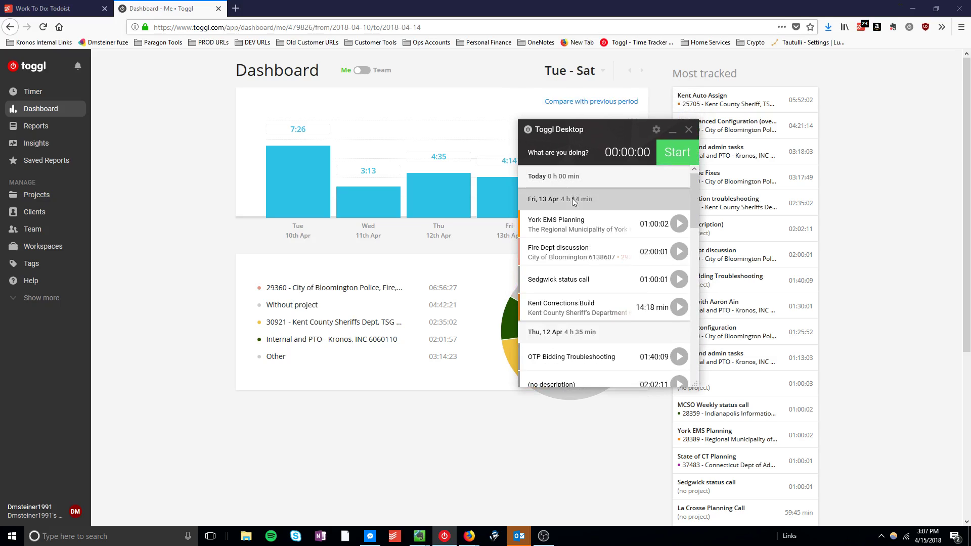
click(597, 199)
click(640, 222)
Step: Start a timer for 'Answering email' under the City of Bloomington project
click(621, 243)
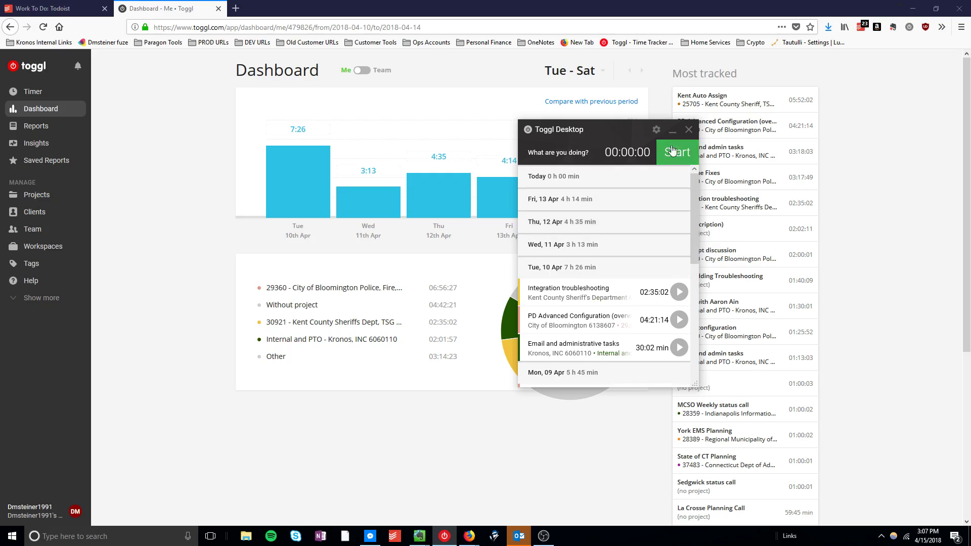
click(578, 148)
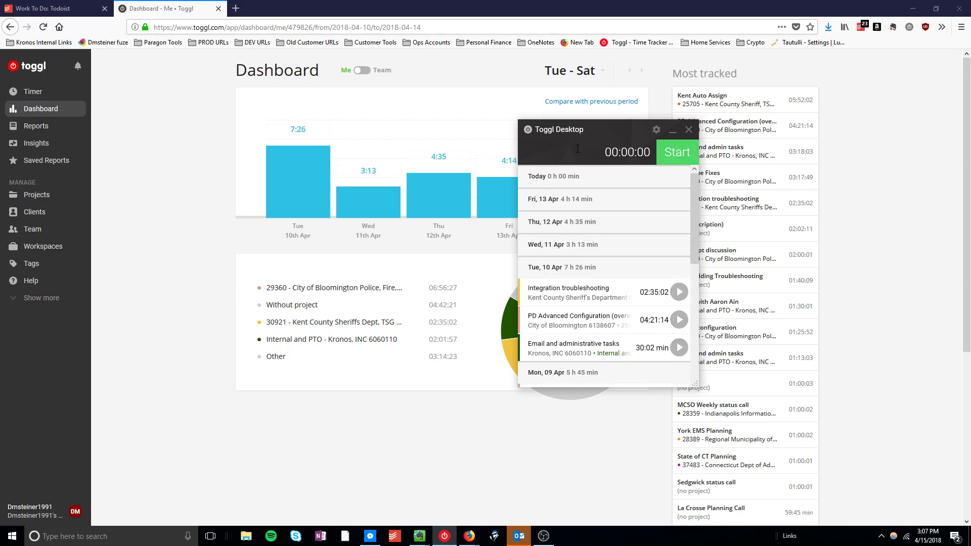
text(blo)
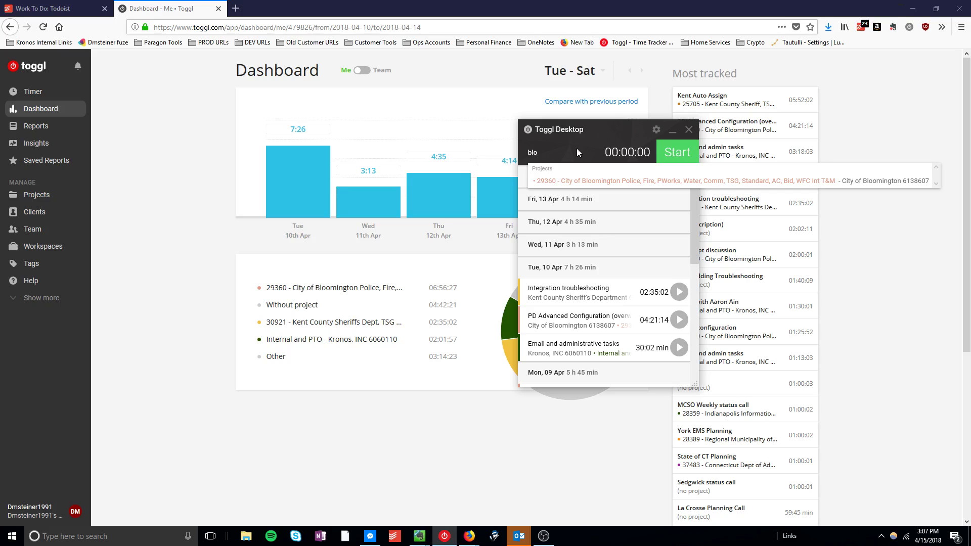
click(590, 188)
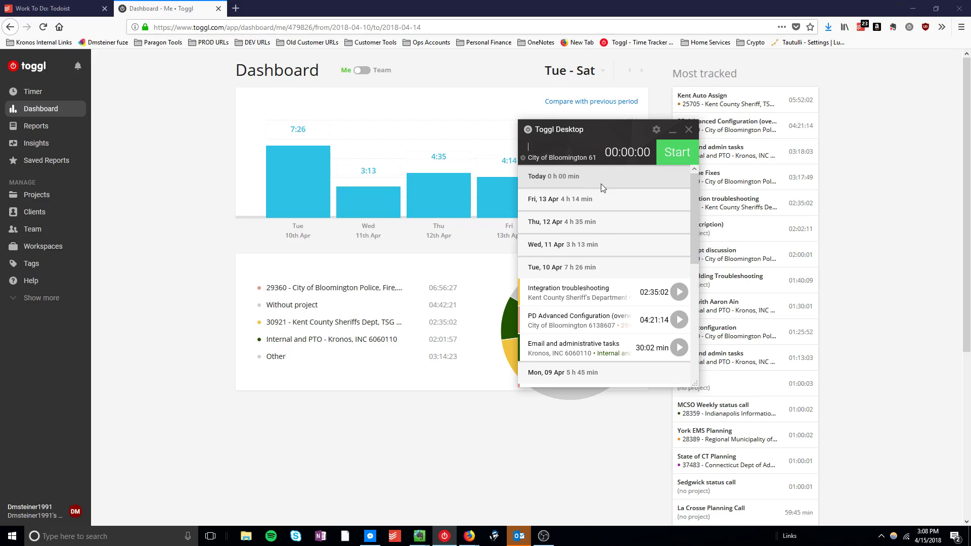
text(Answer)
text(ing email)
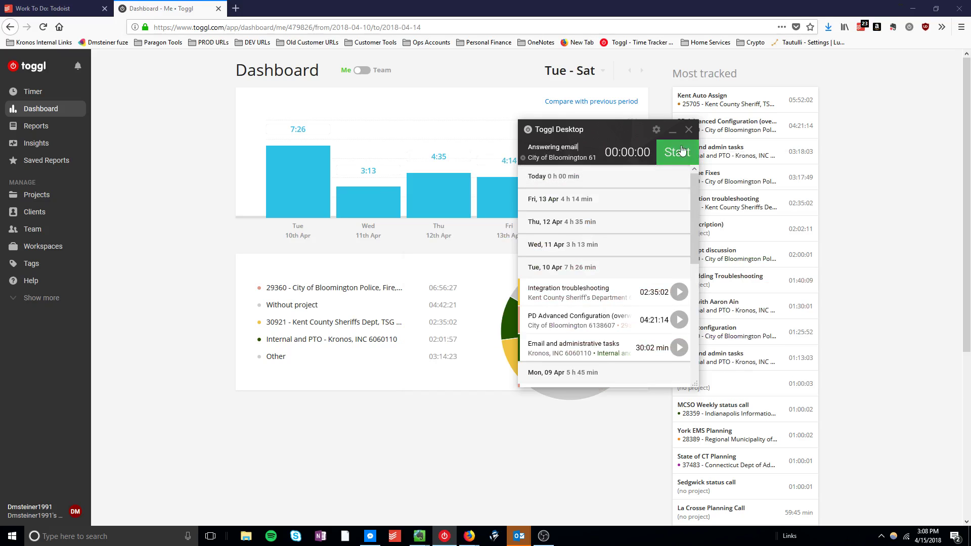
click(674, 157)
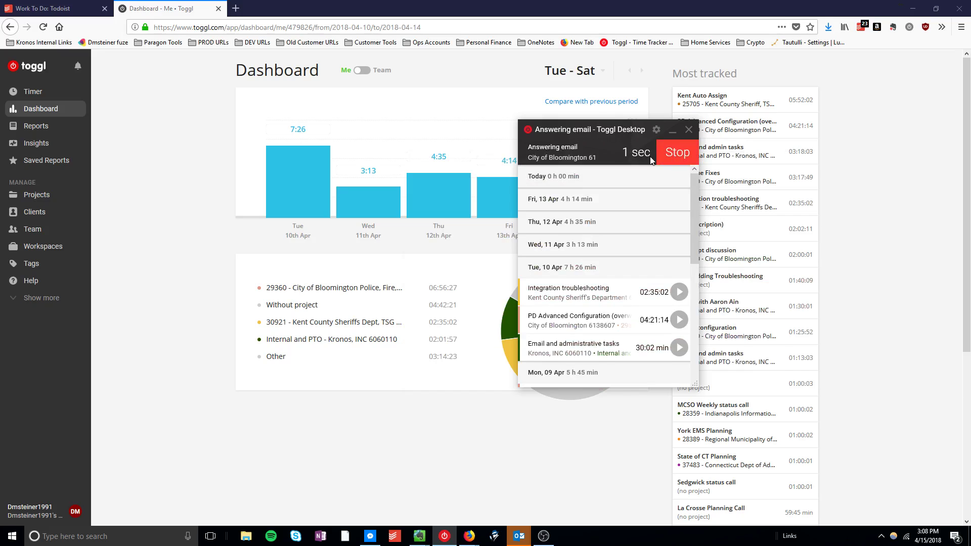
mouse_move(636, 153)
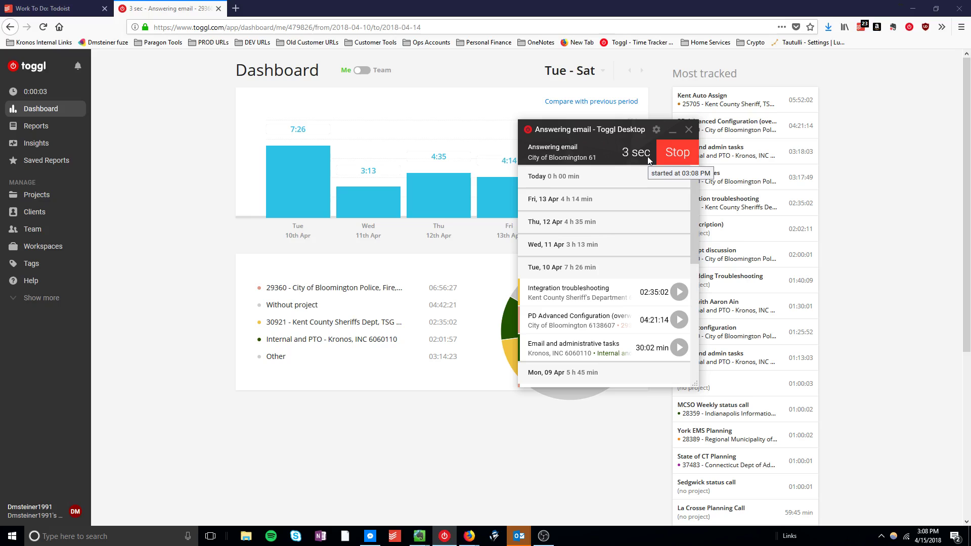
Step: Change the Answering email entry's duration to 1:00:00 and stop the timer
click(649, 160)
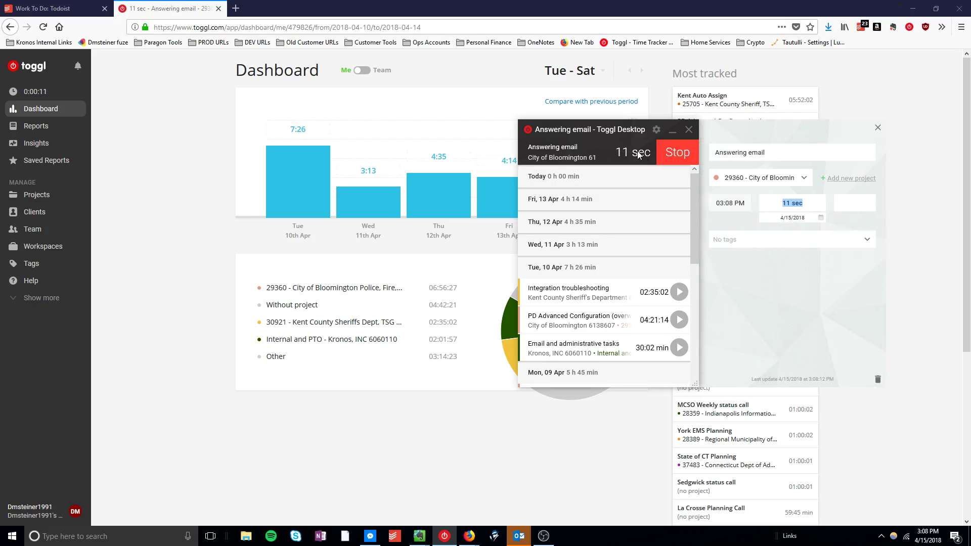
click(783, 203)
key(BackSpace)
key(BackSpace)
key(BackSpace)
text(:00:00)
key(Return)
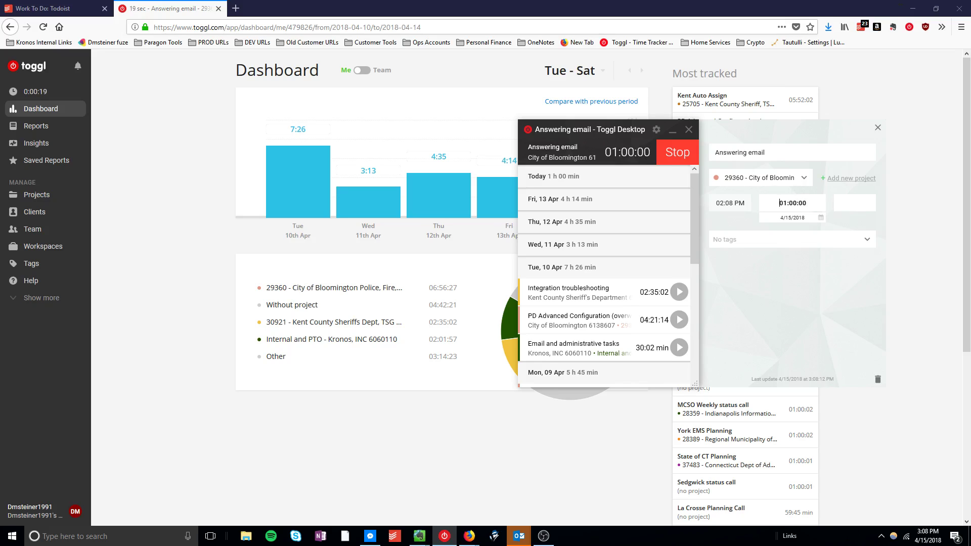
click(667, 158)
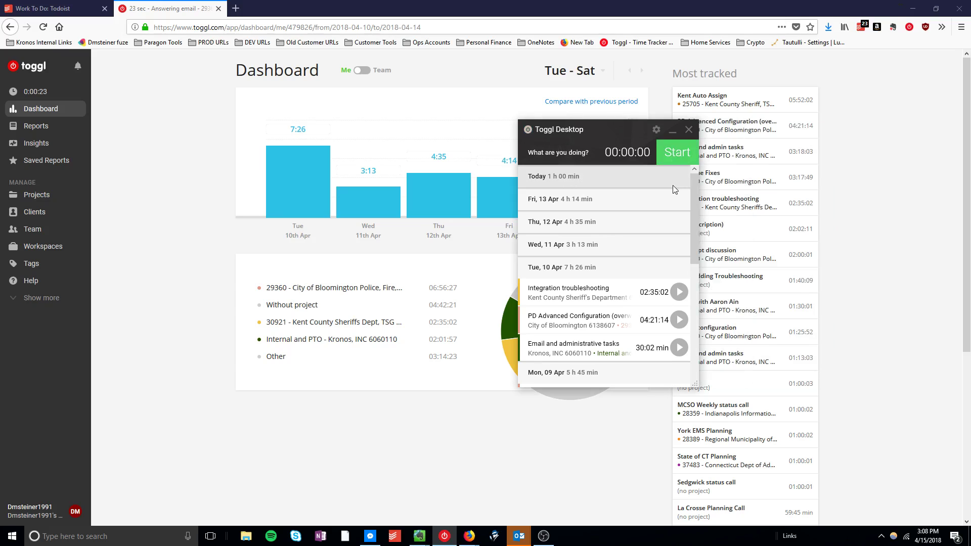
Step: Check today's new entry, collapse Today and Tuesday 10 April, and expand Friday 13 April
click(673, 185)
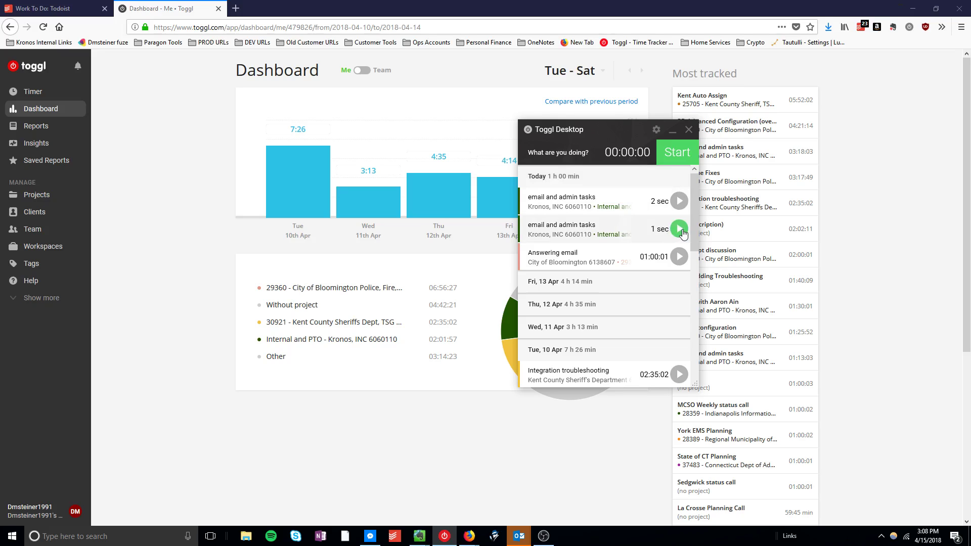
click(588, 184)
click(586, 267)
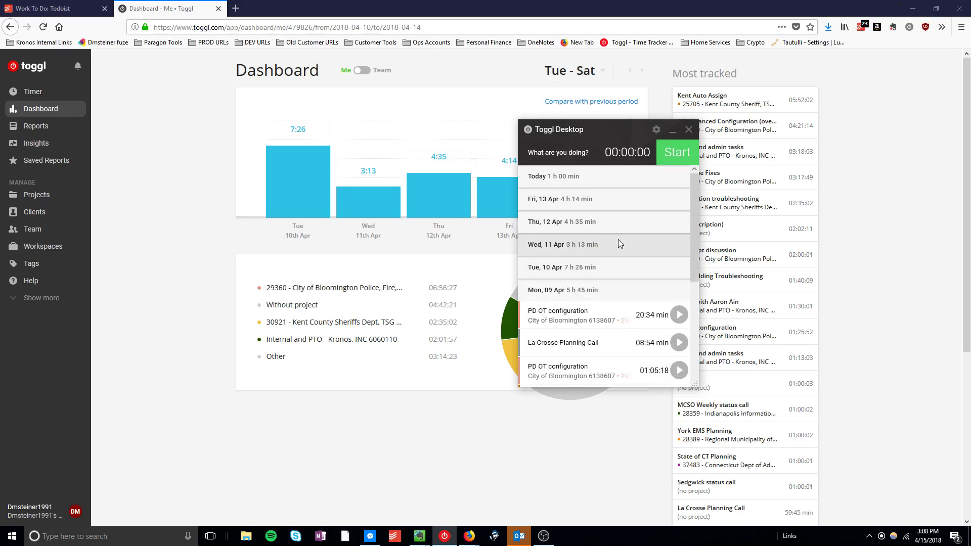
click(616, 201)
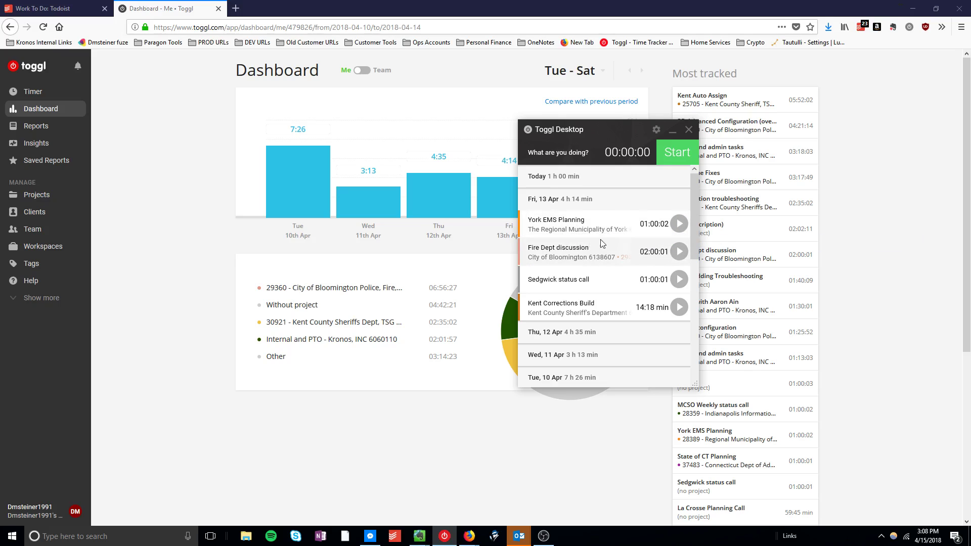
Step: Open the York EMS Planning entry's project list, then hide Toggl Desktop
click(594, 236)
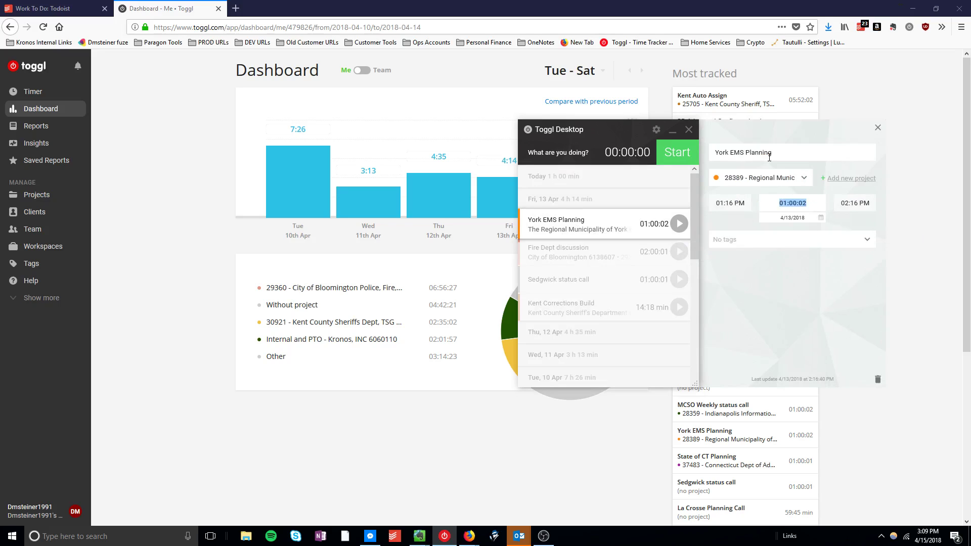
click(798, 184)
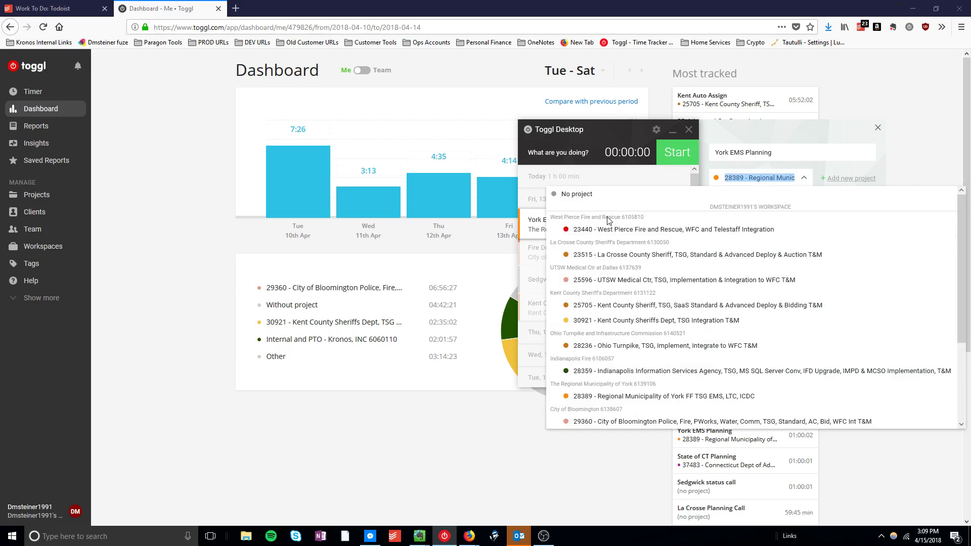
click(911, 153)
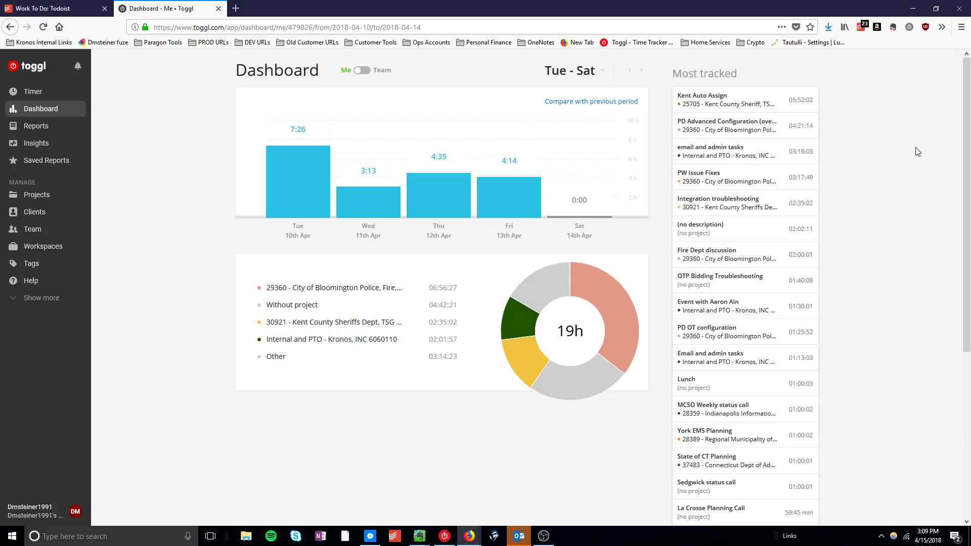
click(453, 536)
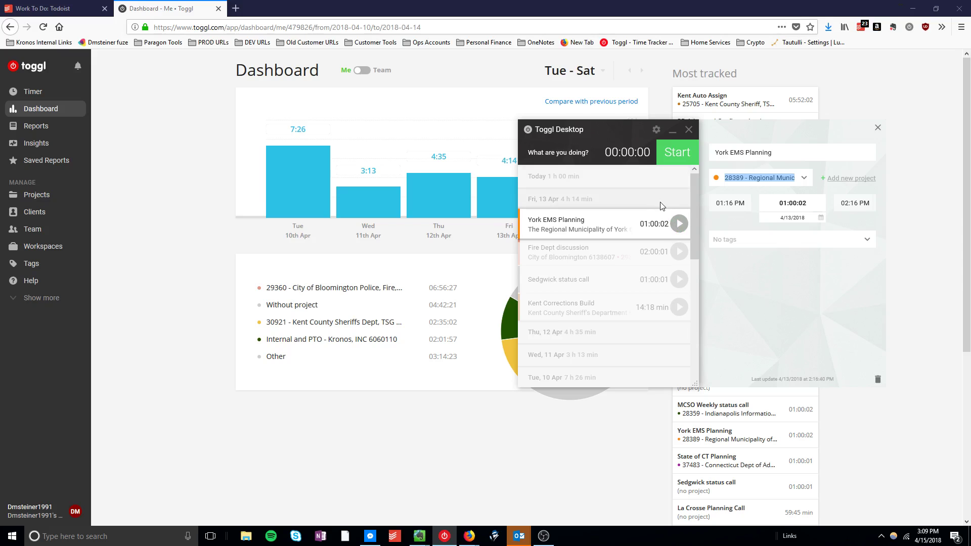
drag(608, 124, 261, 178)
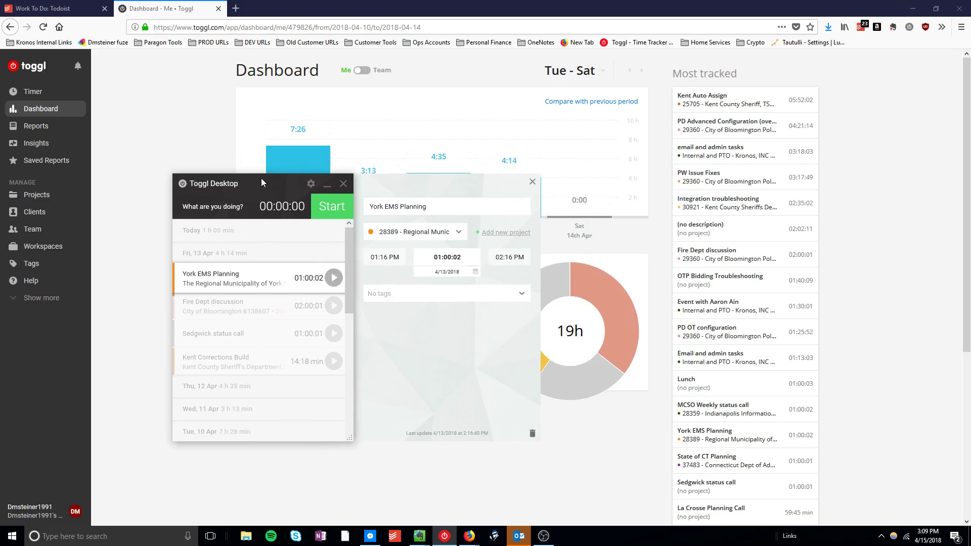
click(326, 183)
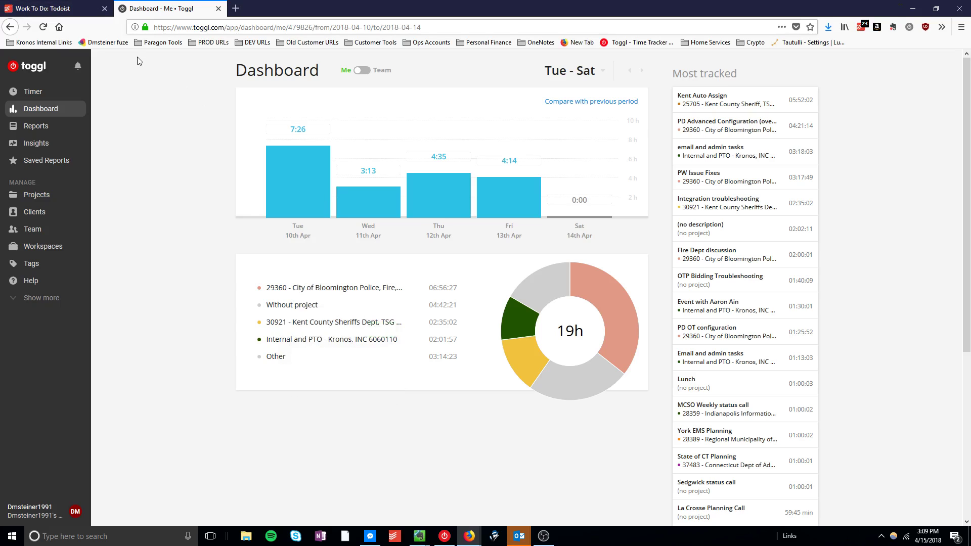
Step: From Todoist's Work To Do list, start a timer on 'RE: Out of Class Positions' under City of Bloomington
click(75, 9)
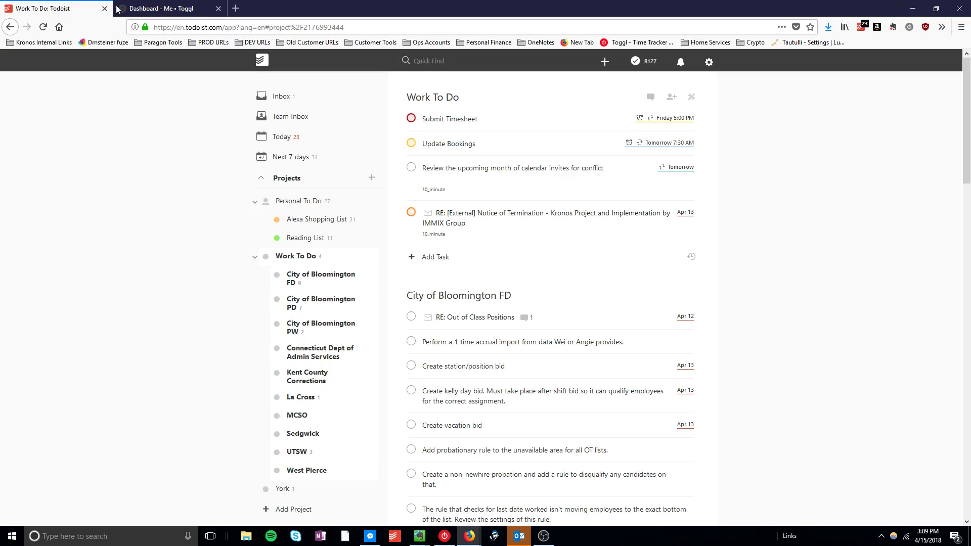
mouse_move(531, 317)
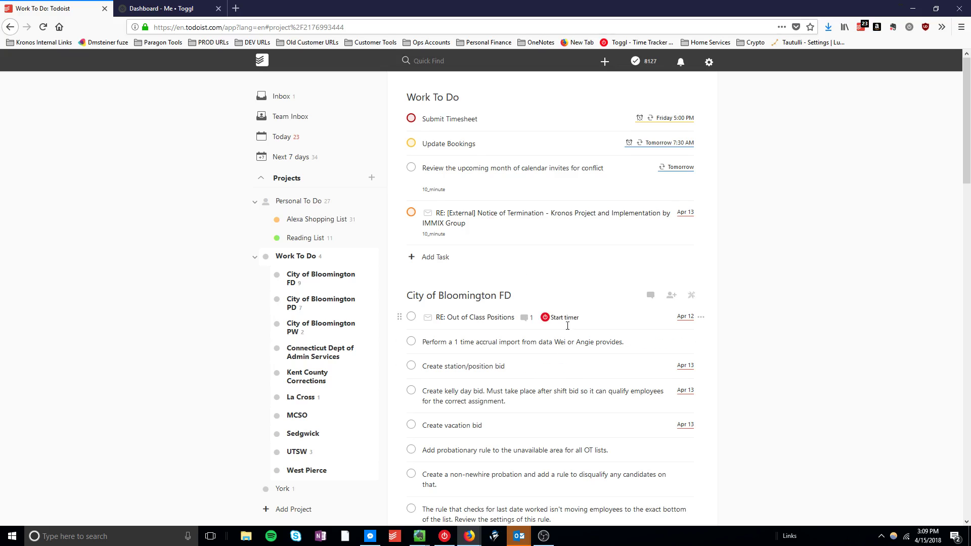
scroll(488, 275, down, 4)
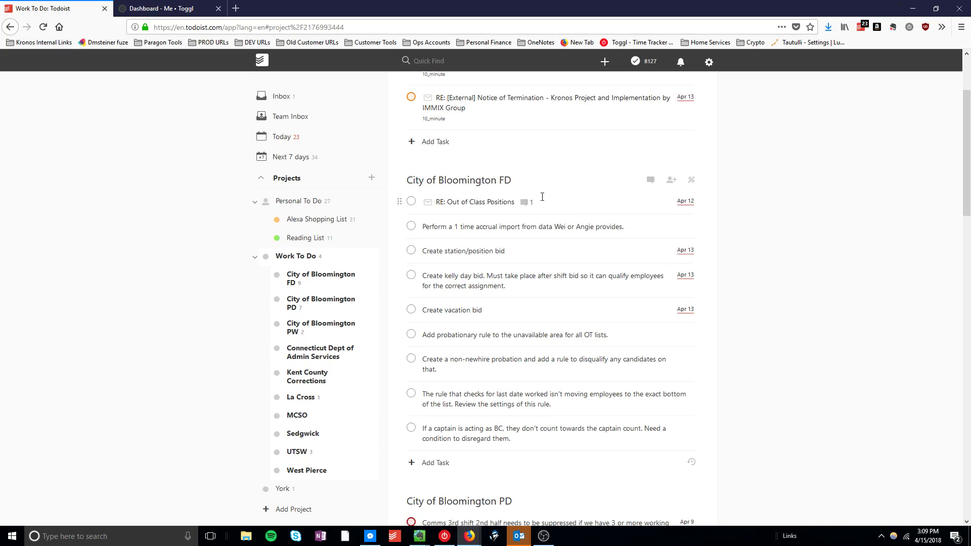
mouse_move(493, 202)
click(557, 203)
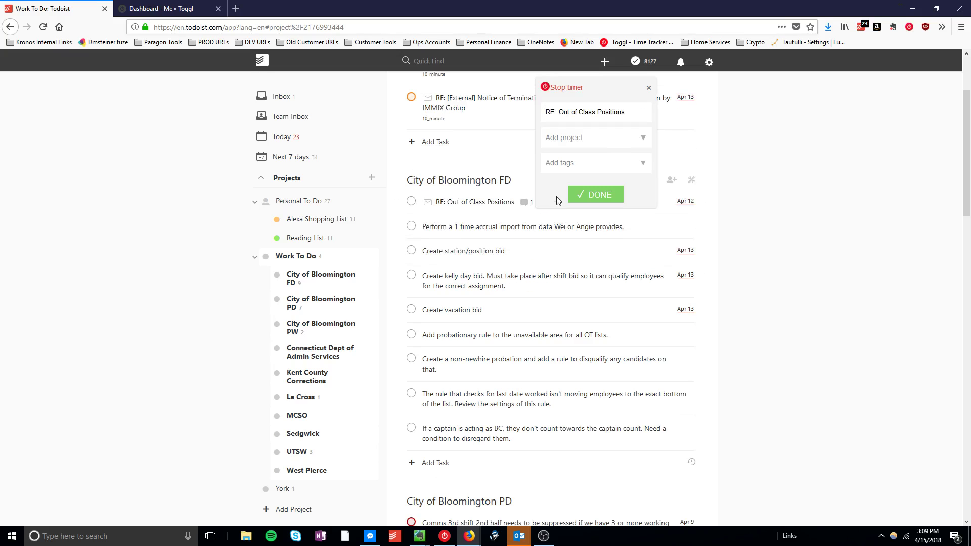
click(637, 142)
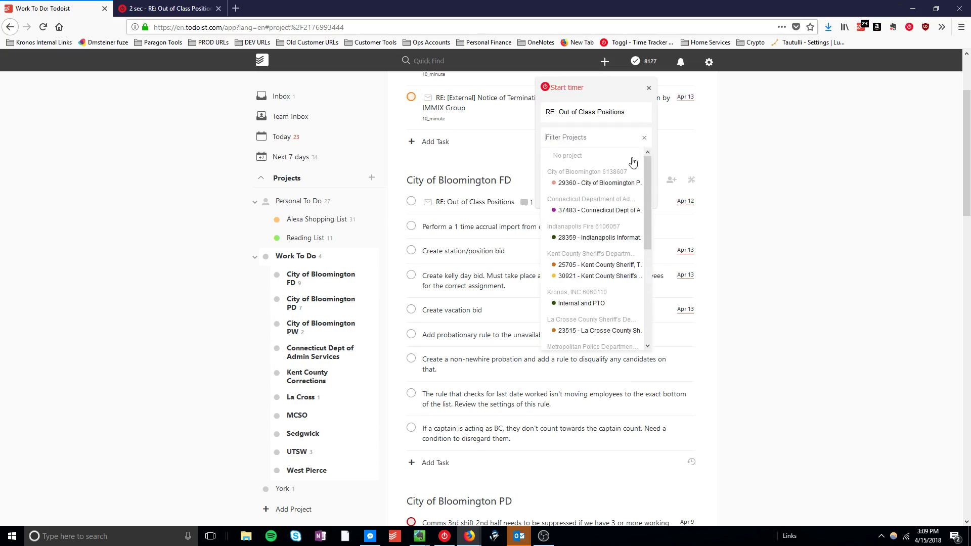
click(616, 184)
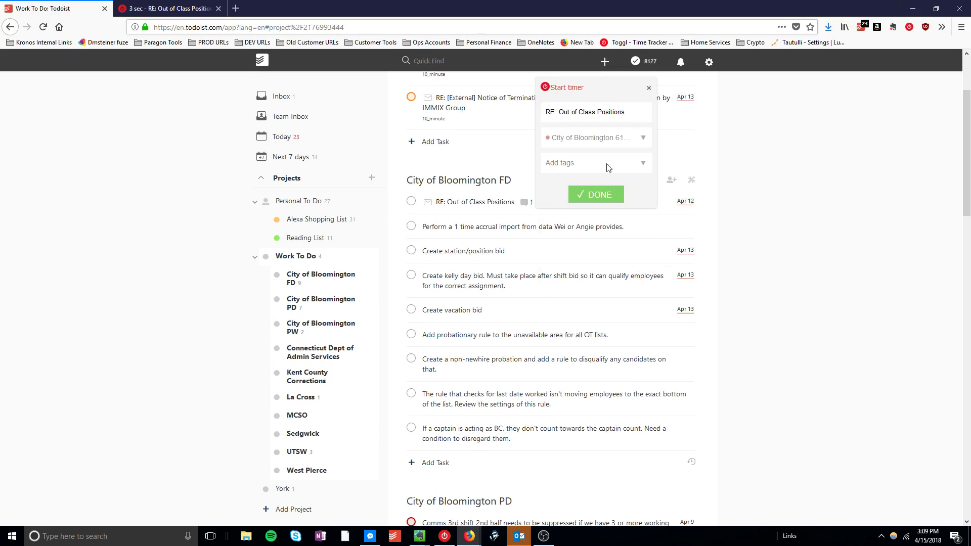
click(600, 196)
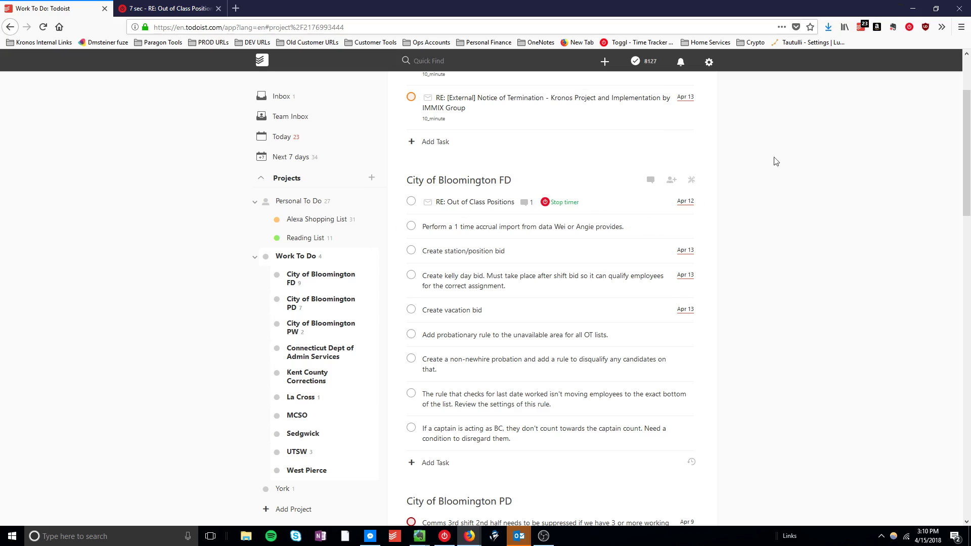
Step: Check the running Out of Class Positions timer in the Toggl Button popup, then bring up Toggl Desktop
click(910, 27)
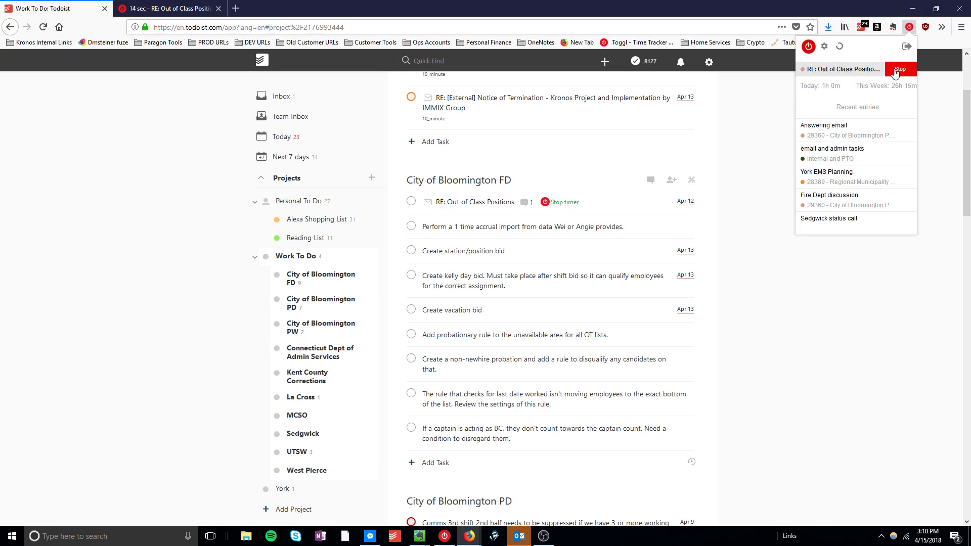
click(445, 536)
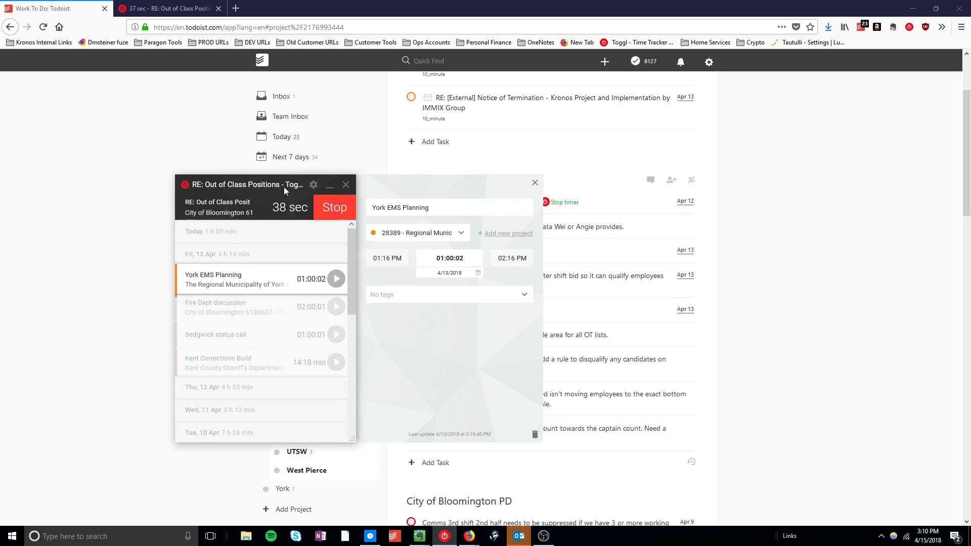
Step: Close the York EMS Planning details, stop the Out of Class Positions timer, and move Toggl Desktop aside
drag(284, 187, 329, 188)
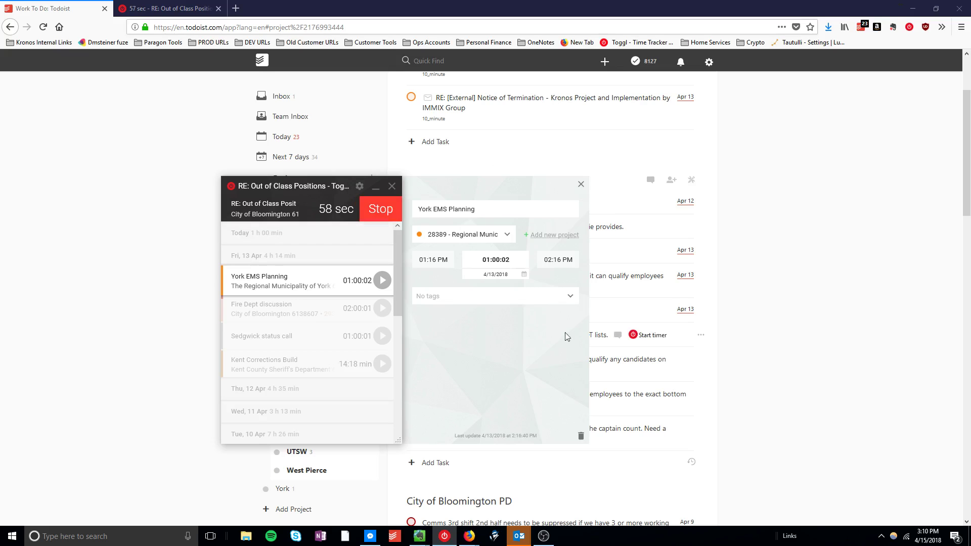
click(580, 185)
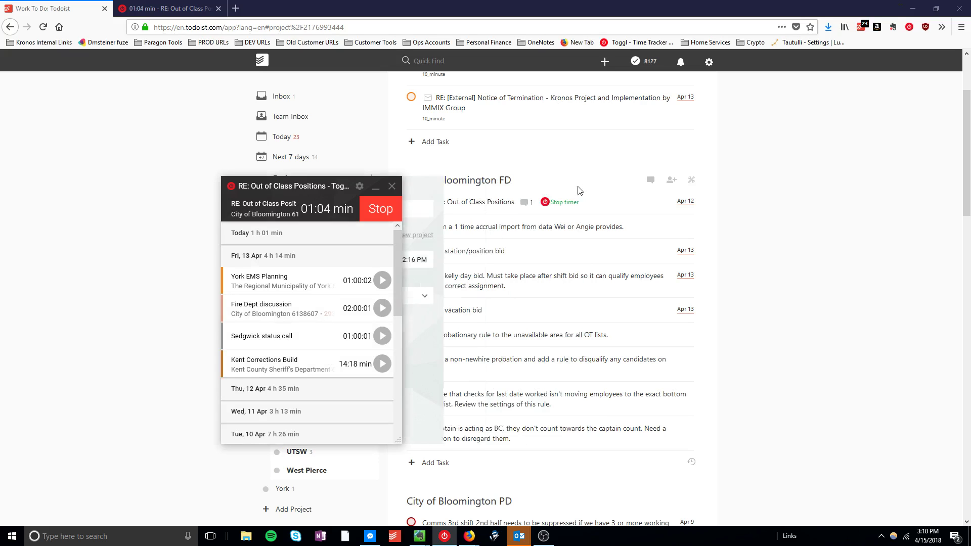
click(381, 209)
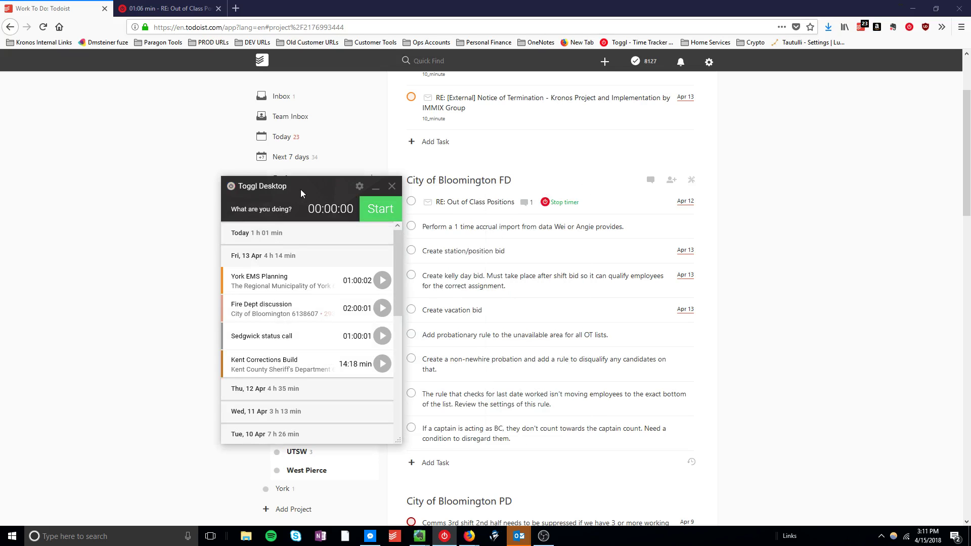
mouse_move(301, 189)
mouse_down()
mouse_move(228, 205)
mouse_move(0, 208)
mouse_up()
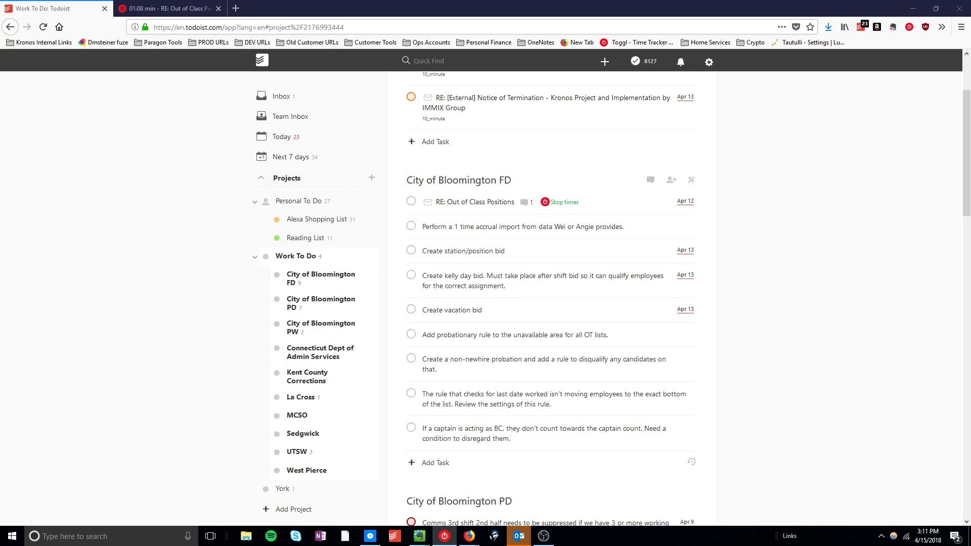